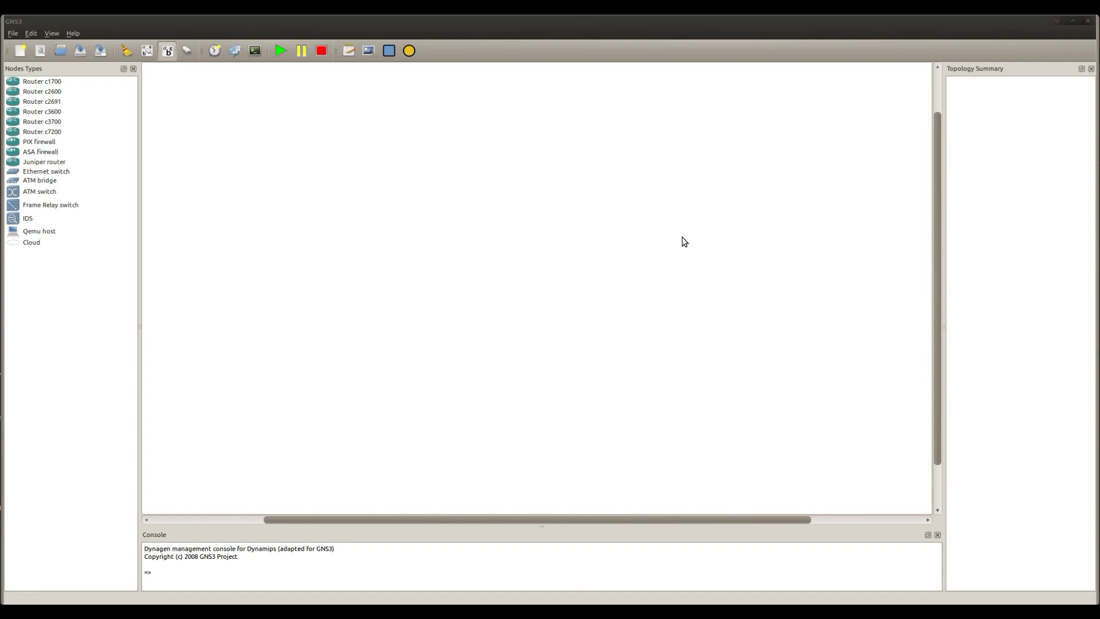
- Place the first batch of c3600 routers, R1 through R11, around the canvas centre
mouse_move(43, 111)
left_mouse_down()
mouse_move(381, 239)
mouse_move(369, 197)
left_mouse_up()
left_click_drag(55, 113, 367, 196)
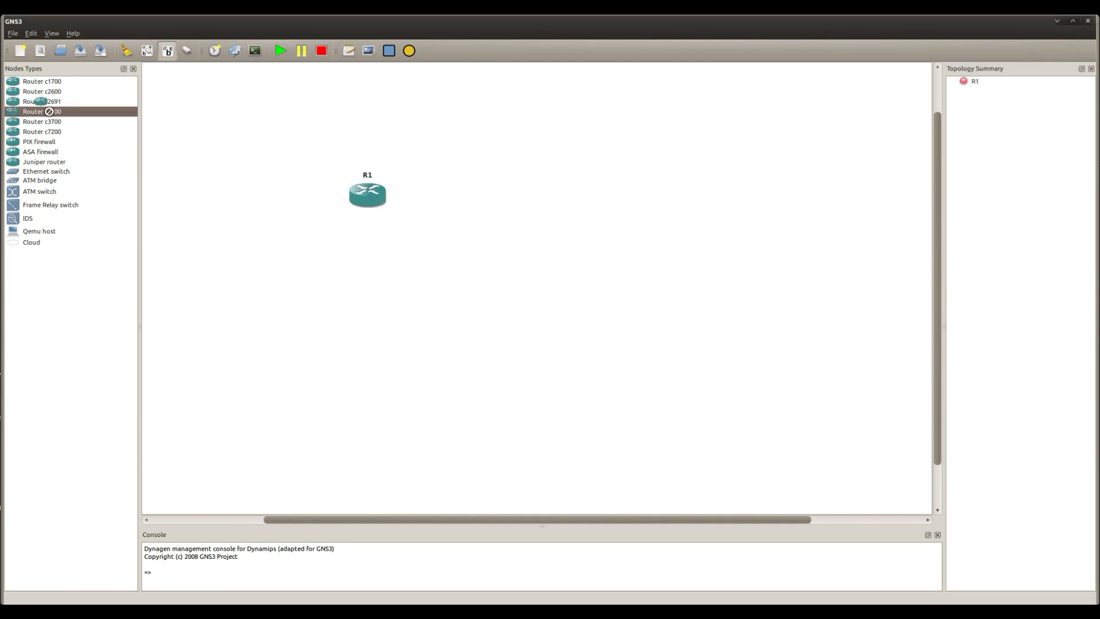
left_click_drag(49, 112, 353, 245)
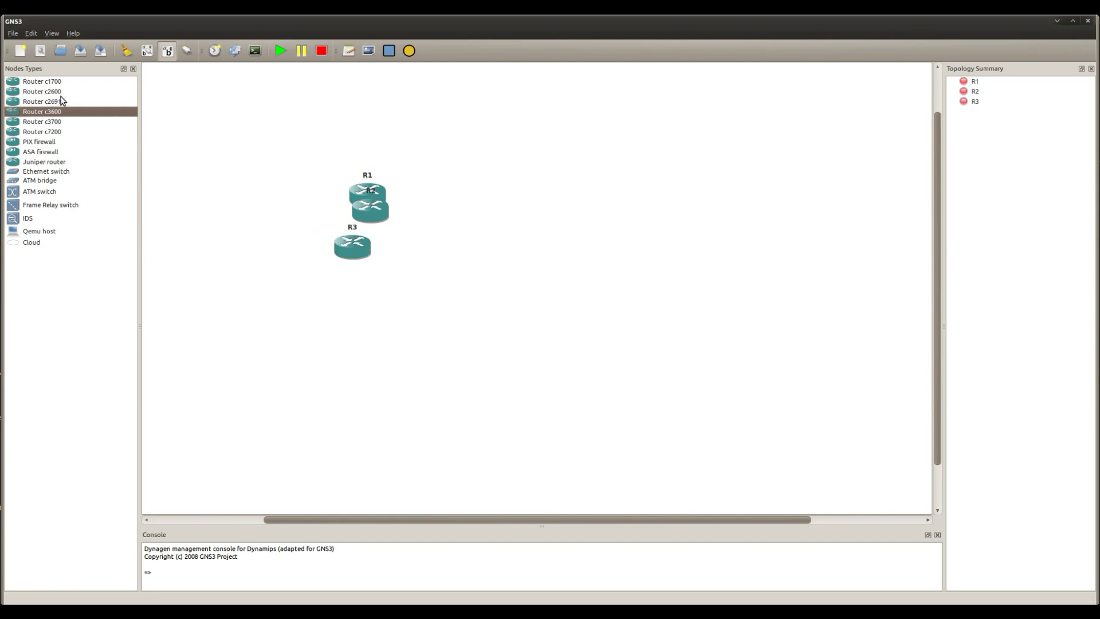
left_click_drag(49, 112, 314, 218)
left_click_drag(36, 114, 293, 285)
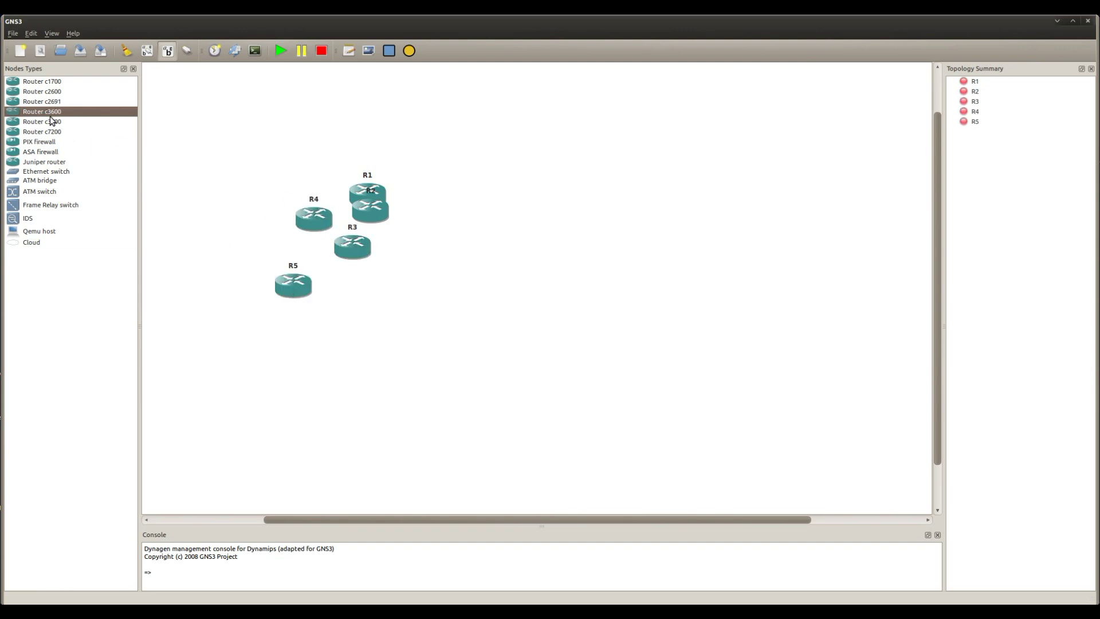
mouse_move(49, 113)
left_mouse_down()
mouse_move(255, 188)
mouse_move(250, 145)
left_mouse_up()
left_click_drag(41, 113, 398, 119)
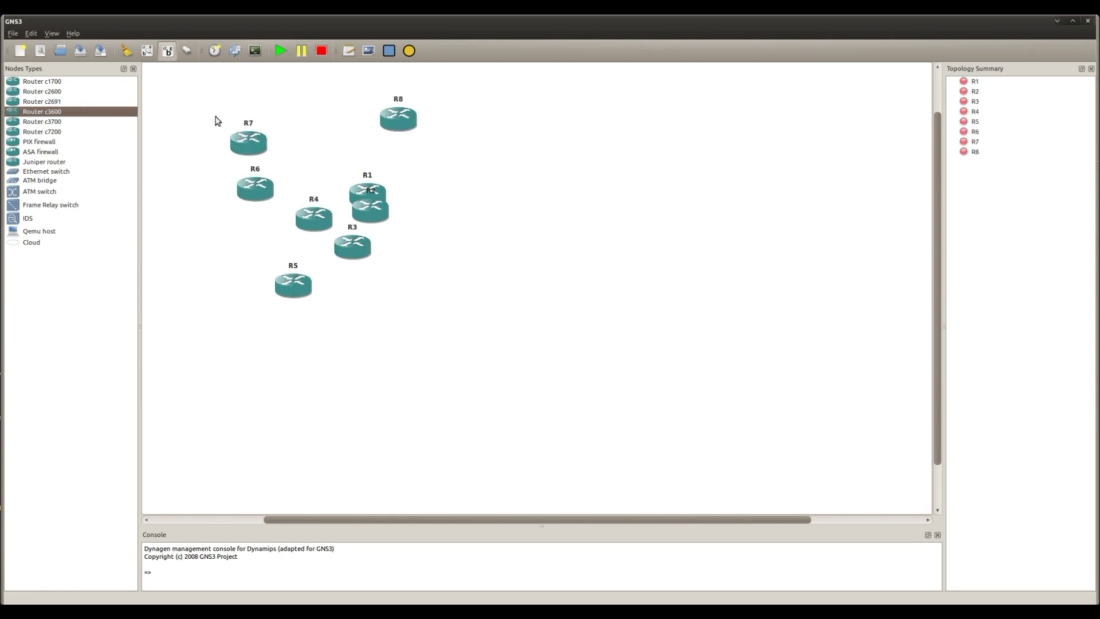
left_click_drag(51, 115, 360, 182)
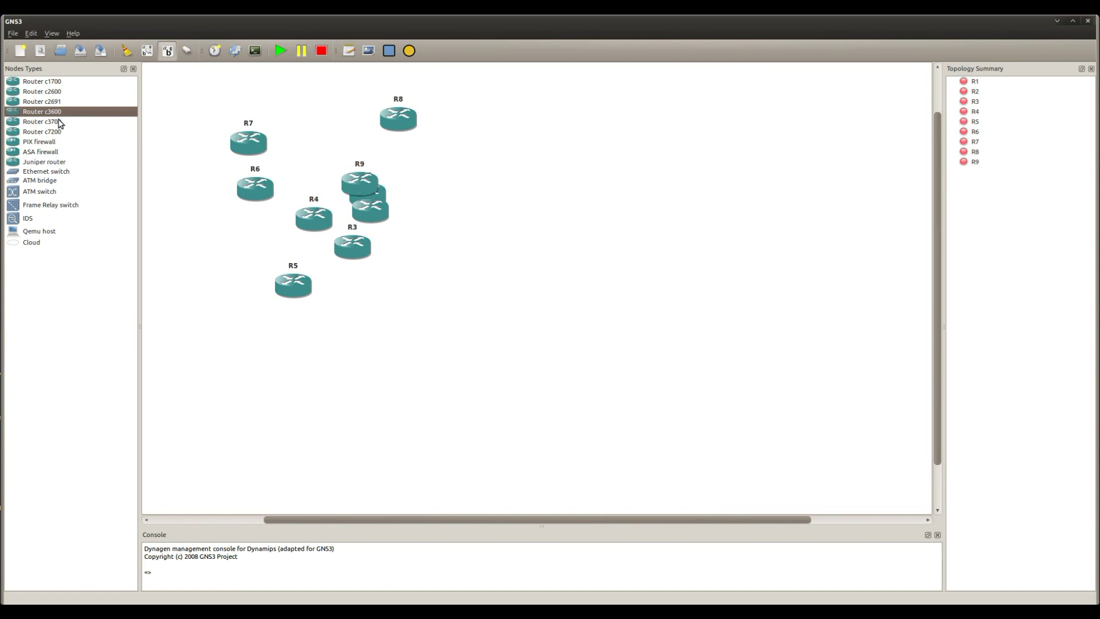
left_click_drag(55, 115, 321, 207)
mouse_move(43, 112)
left_mouse_down()
mouse_move(531, 210)
mouse_move(179, 199)
mouse_move(266, 234)
left_mouse_up()
- Add c3600 routers R13 through R22 across the top, left and lower canvas
left_click_drag(49, 117, 363, 123)
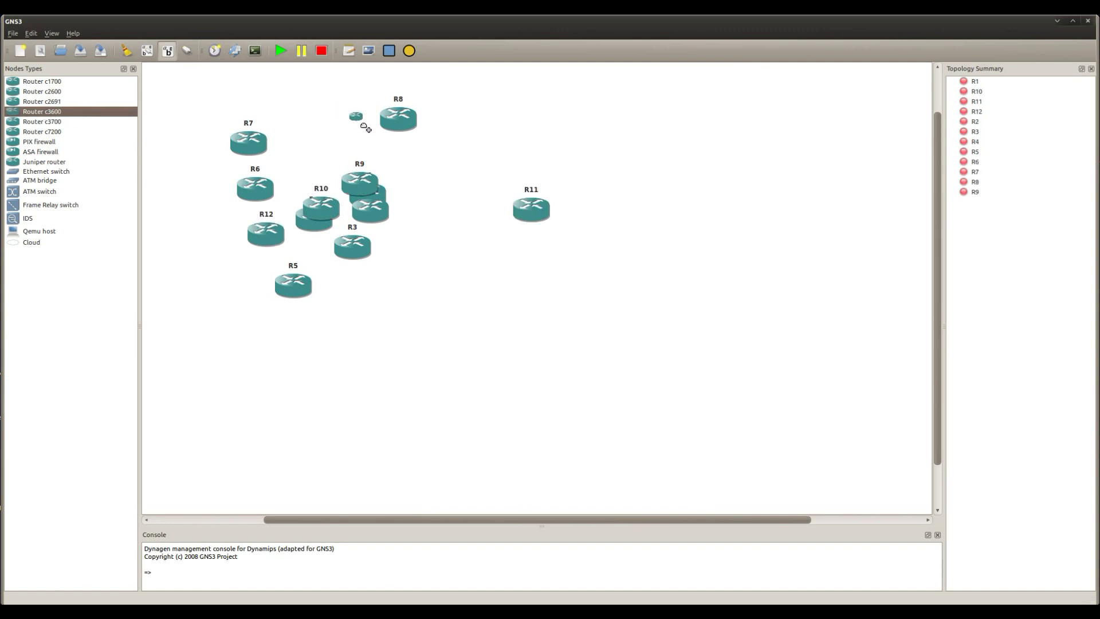
left_click_drag(65, 114, 467, 304)
left_click_drag(53, 115, 426, 369)
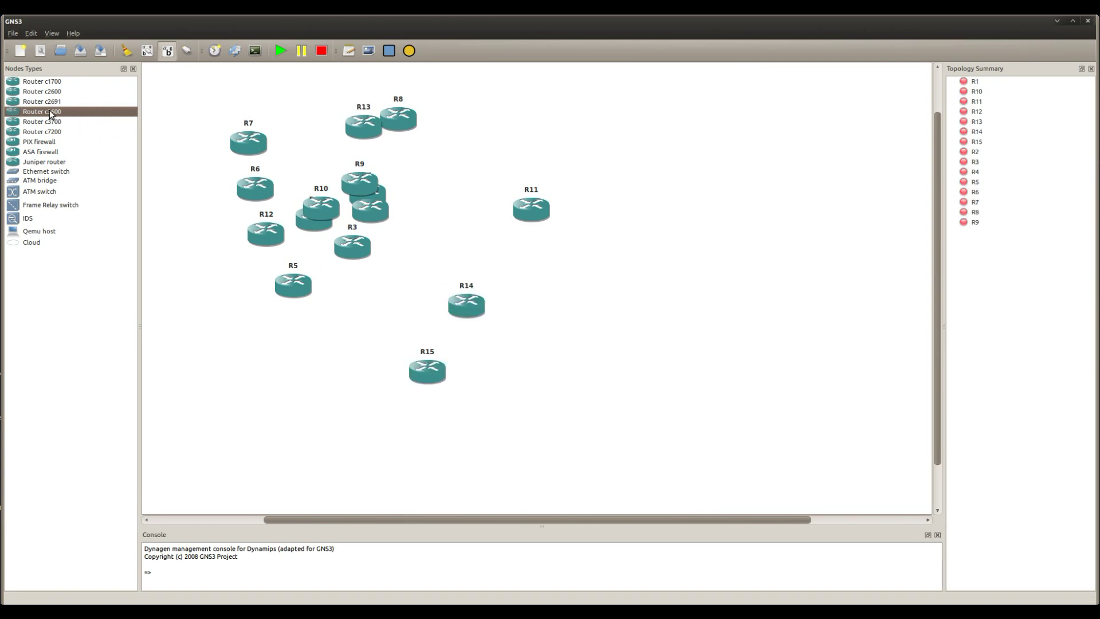
left_click_drag(48, 114, 488, 217)
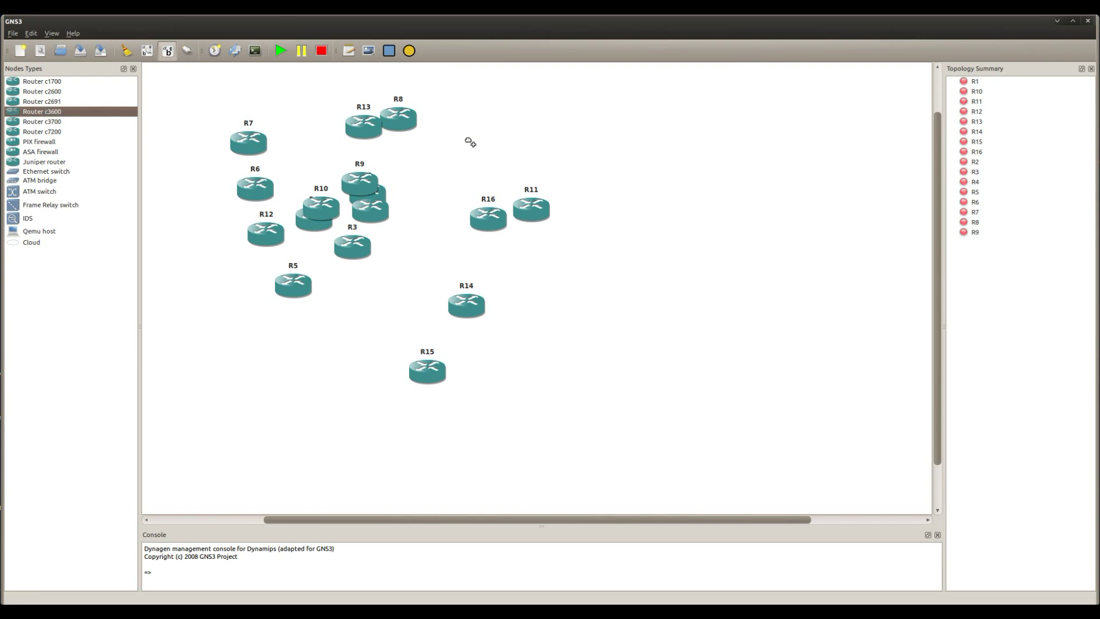
left_click_drag(41, 113, 469, 140)
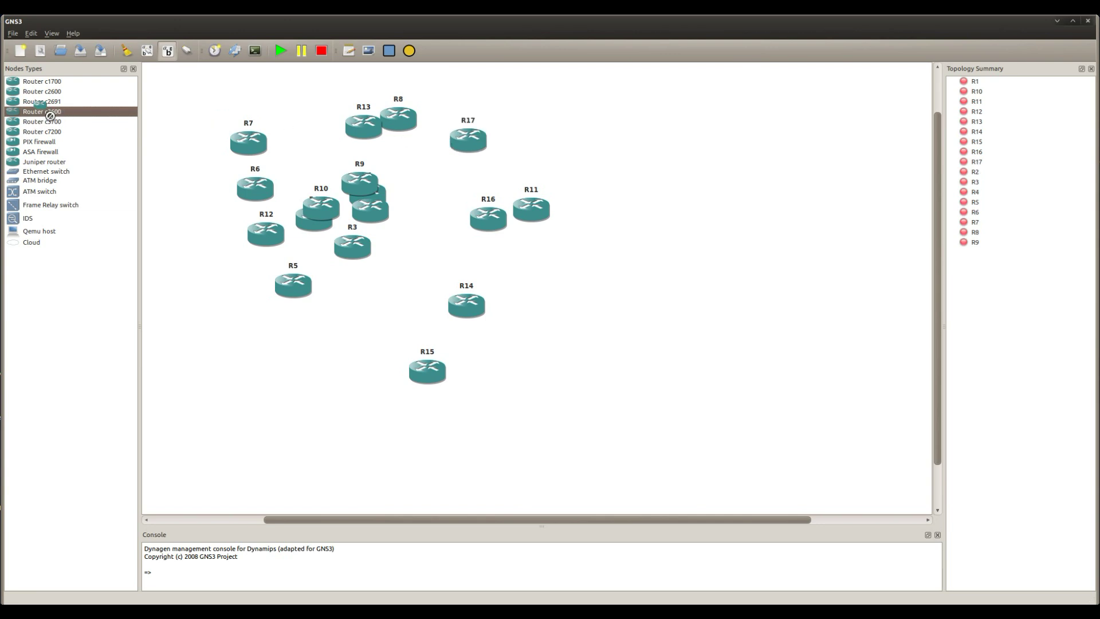
mouse_move(42, 112)
left_mouse_down()
mouse_move(619, 127)
mouse_move(231, 116)
left_mouse_up()
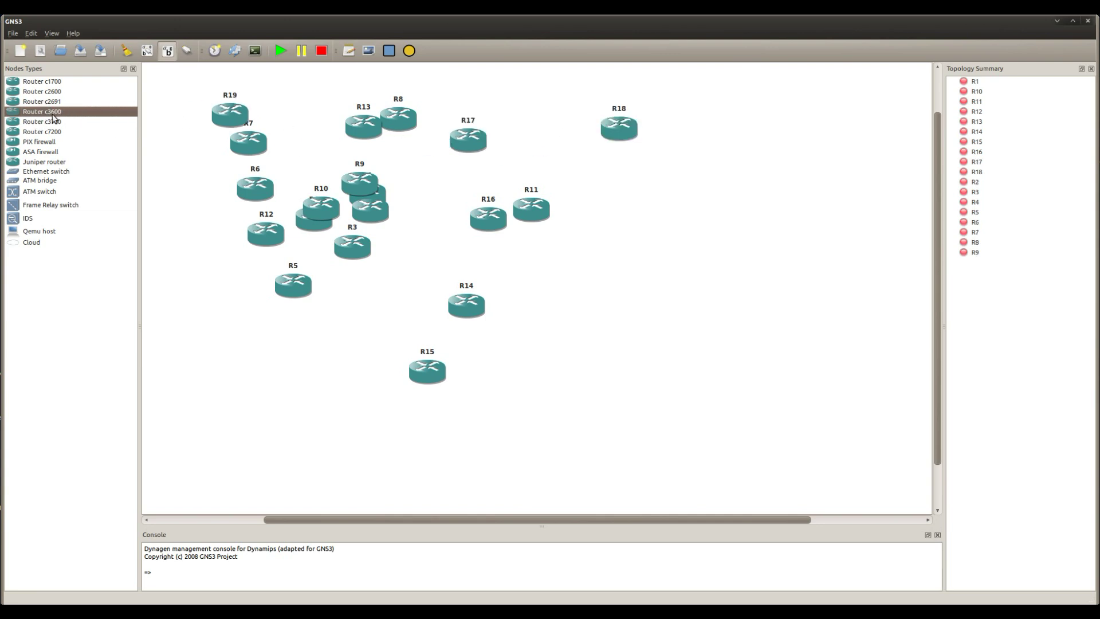
left_click_drag(42, 112, 202, 156)
left_click_drag(47, 116, 110, 167)
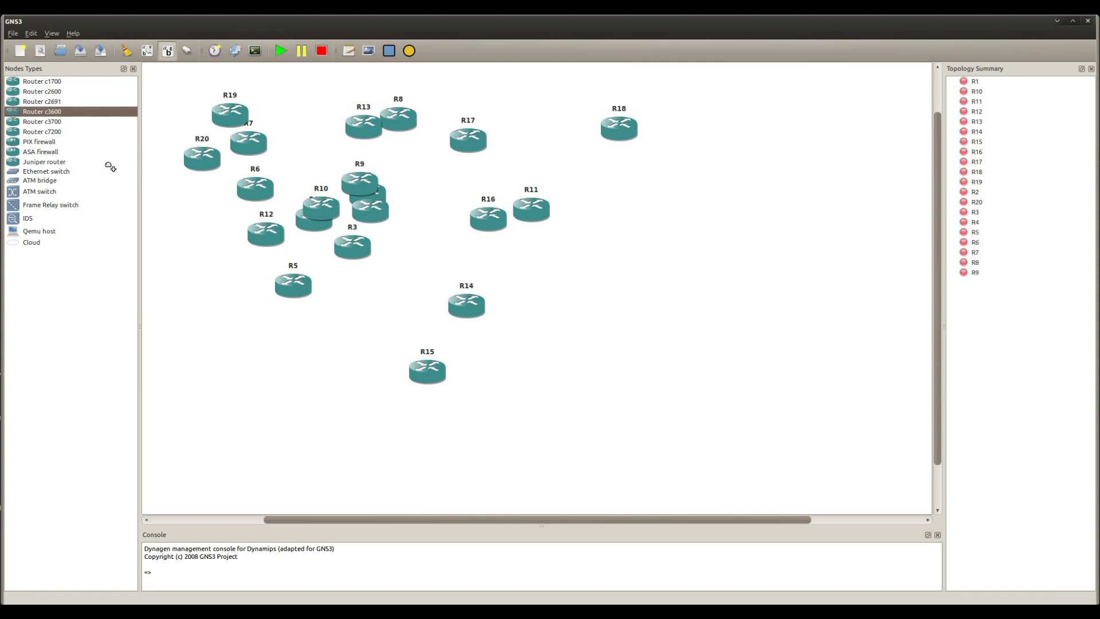
left_click_drag(48, 111, 203, 217)
left_click_drag(42, 112, 233, 305)
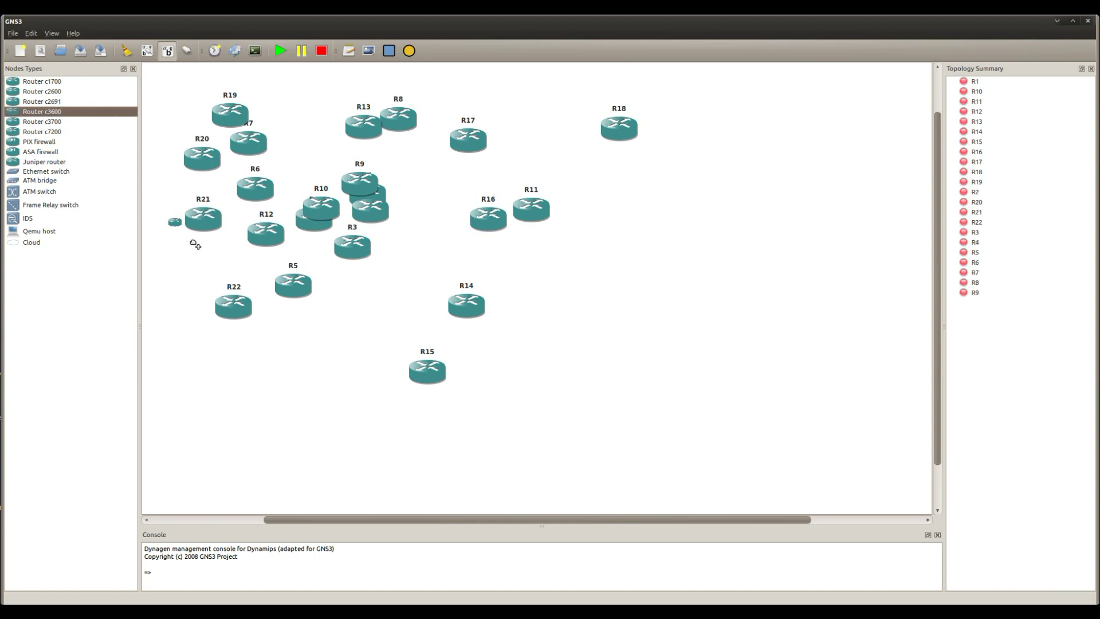
- Add the remaining c3600 routers up to R30 in the open canvas gaps
left_click_drag(60, 103, 266, 318)
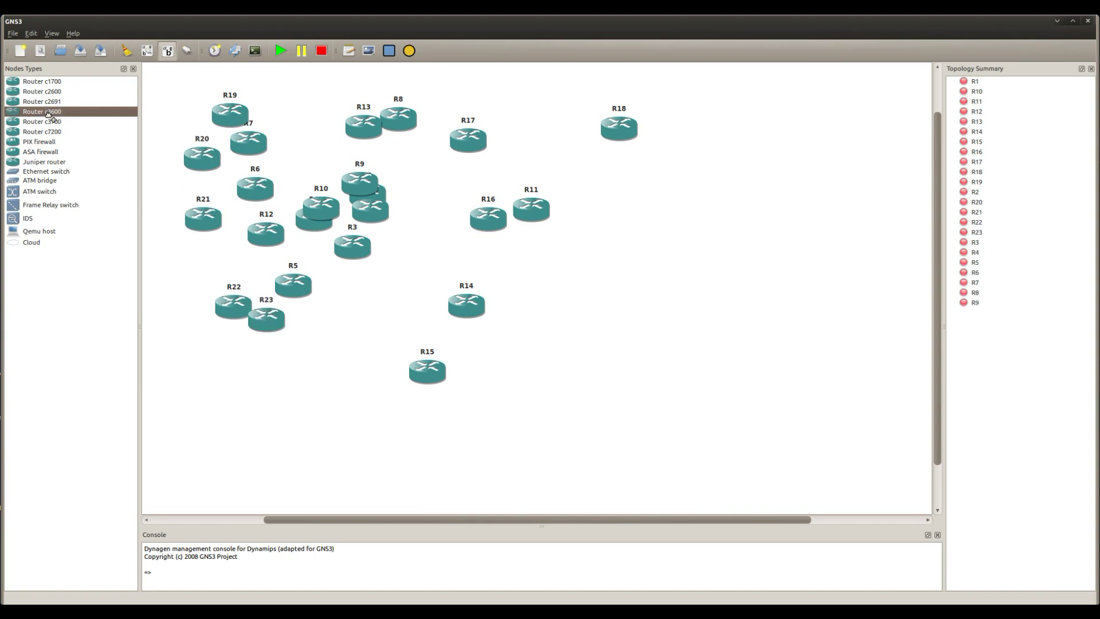
left_click_drag(49, 115, 234, 256)
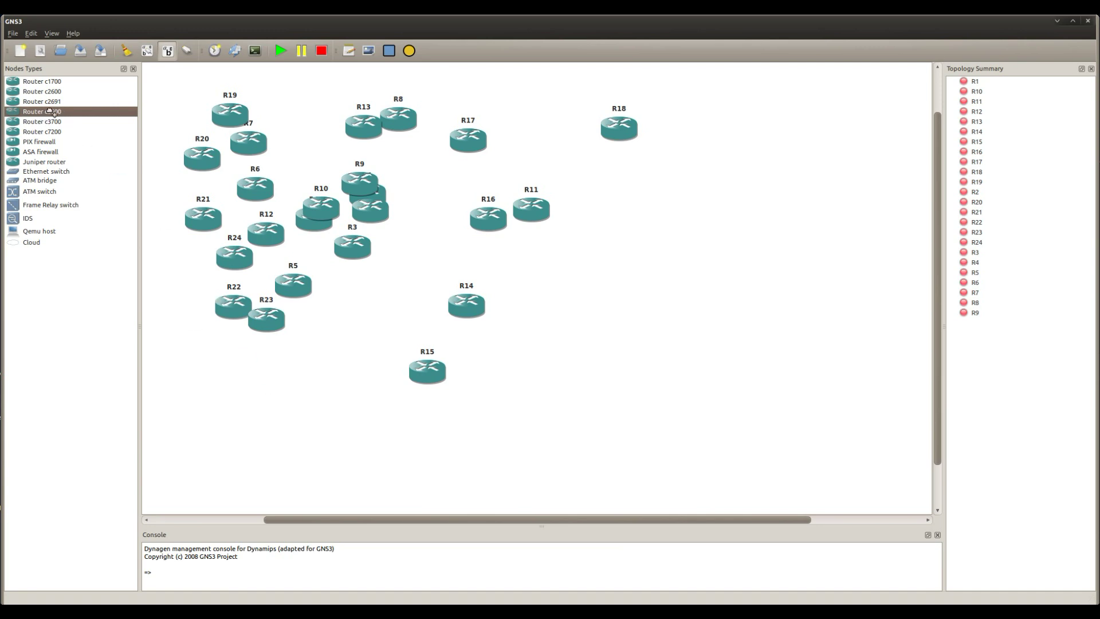
left_click_drag(58, 113, 274, 398)
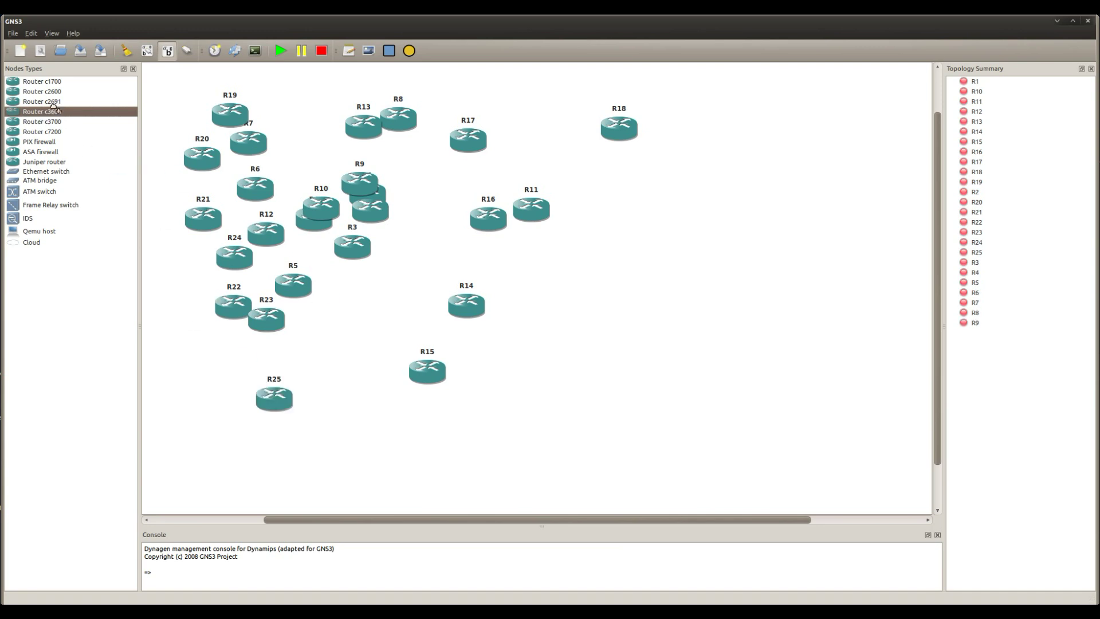
left_click_drag(53, 107, 346, 311)
left_click_drag(52, 111, 402, 286)
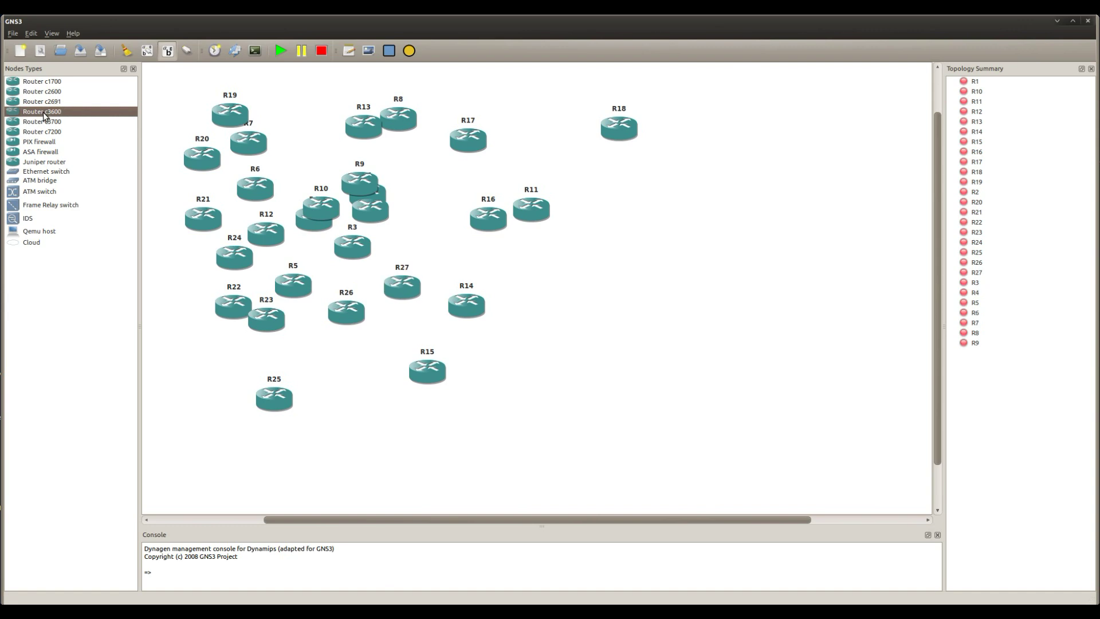
left_click_drag(49, 113, 332, 133)
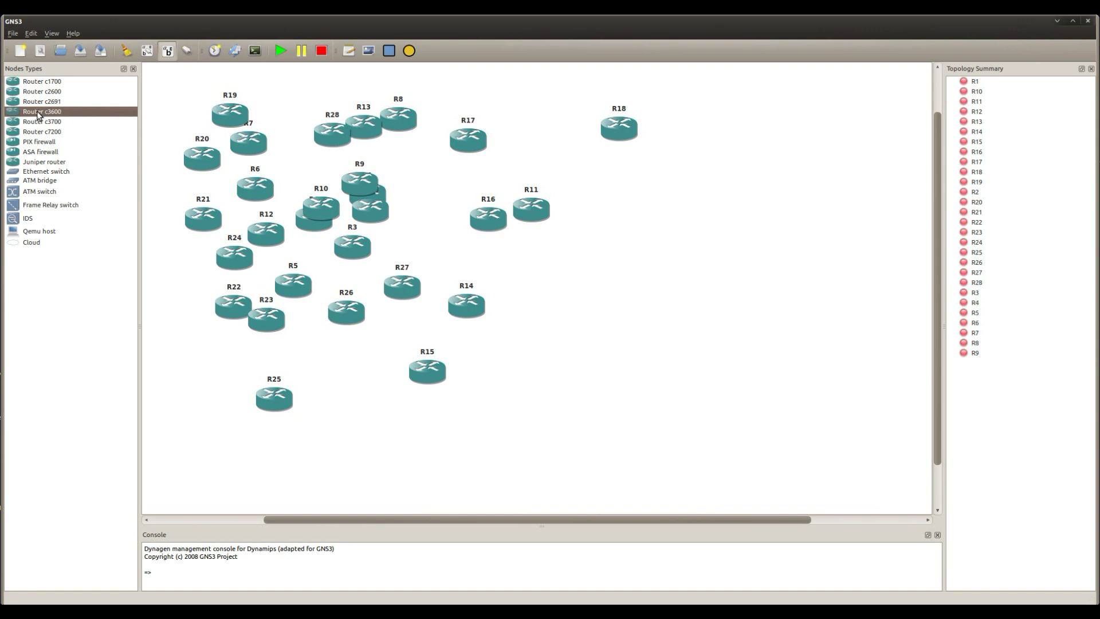
left_click_drag(38, 115, 281, 156)
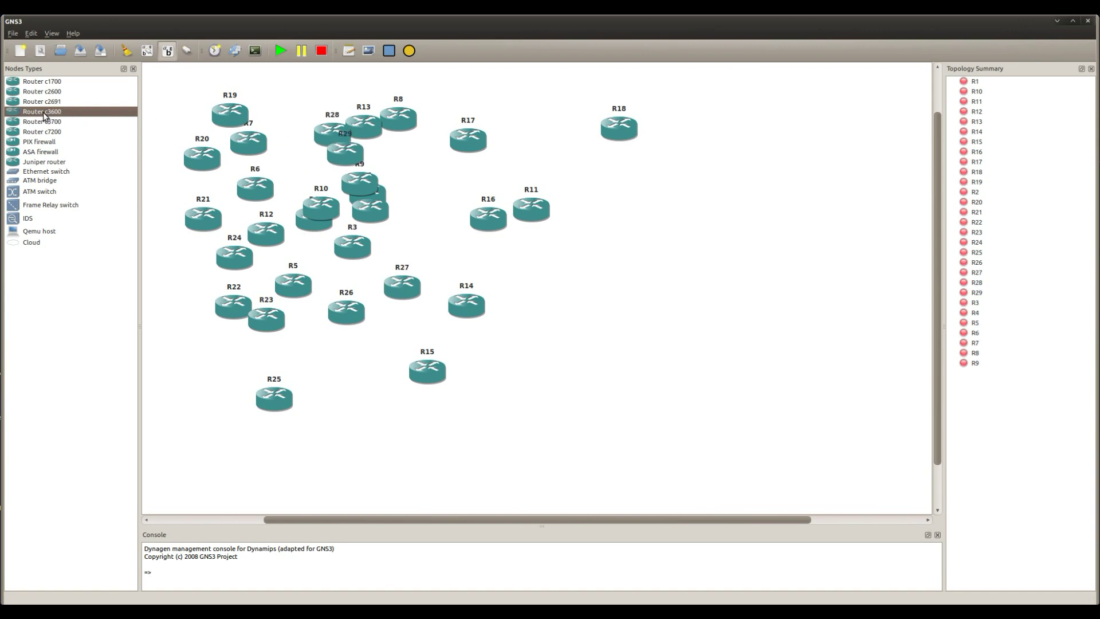
left_click_drag(44, 116, 396, 130)
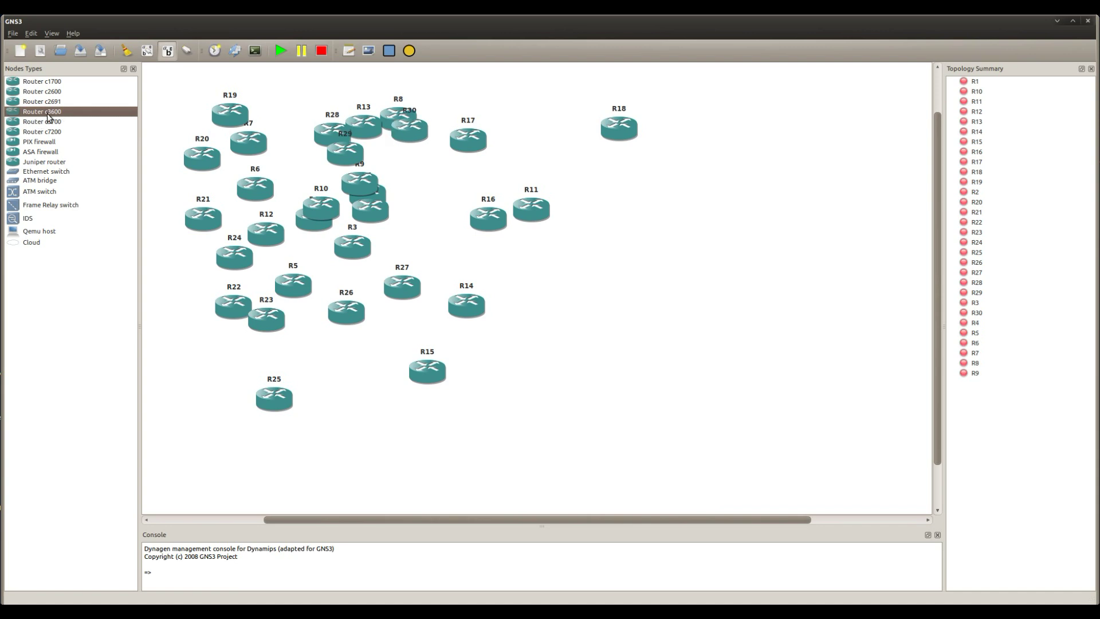
- Place further c3600 routers from R30 onward, finishing with R40 on the right side
left_click_drag(49, 117, 463, 230)
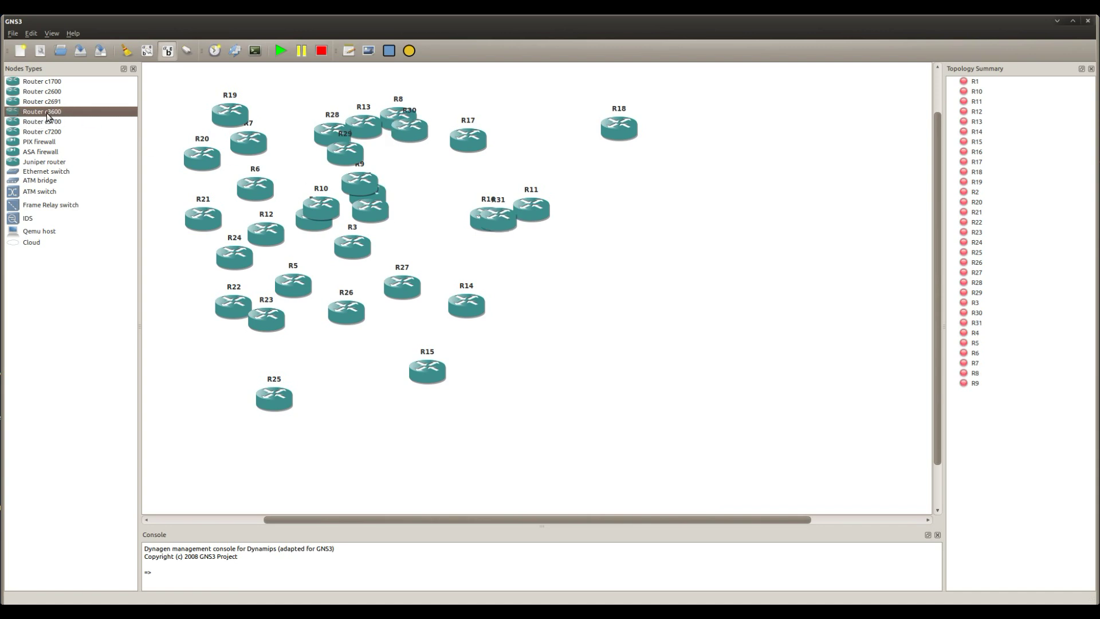
left_click_drag(57, 118, 171, 140)
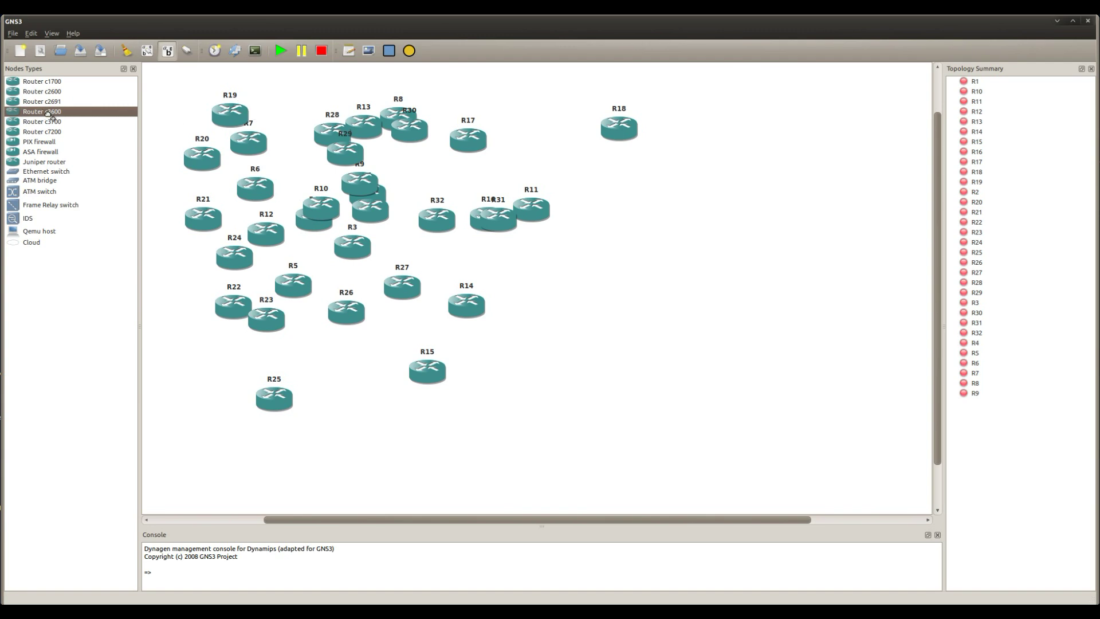
left_click_drag(49, 114, 249, 112)
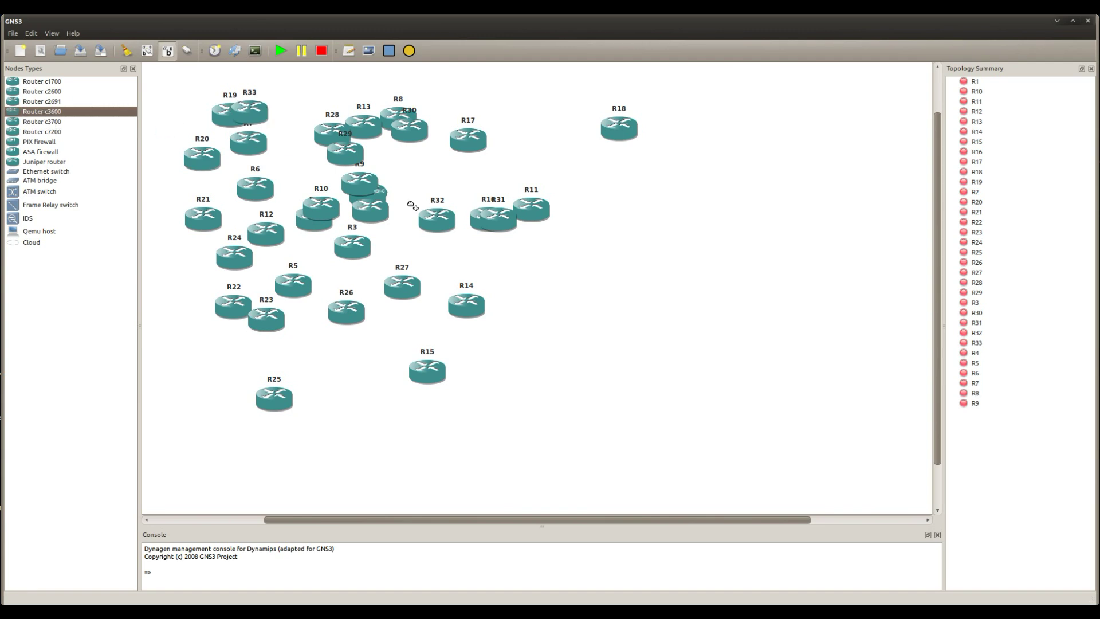
left_click_drag(47, 114, 536, 340)
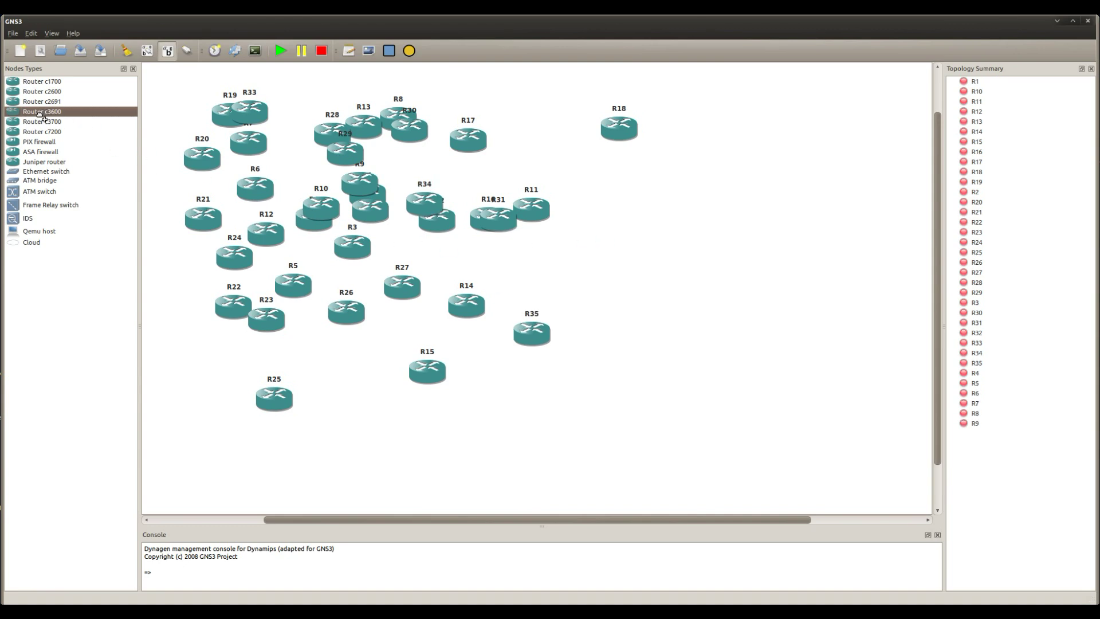
left_click_drag(45, 114, 496, 132)
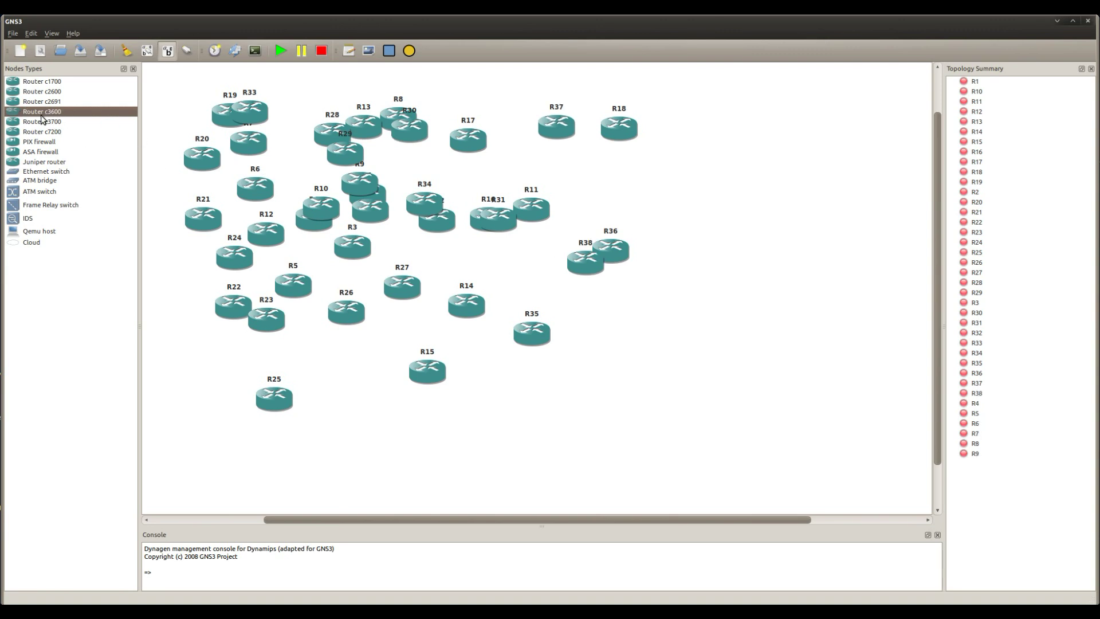
left_click_drag(40, 115, 622, 194)
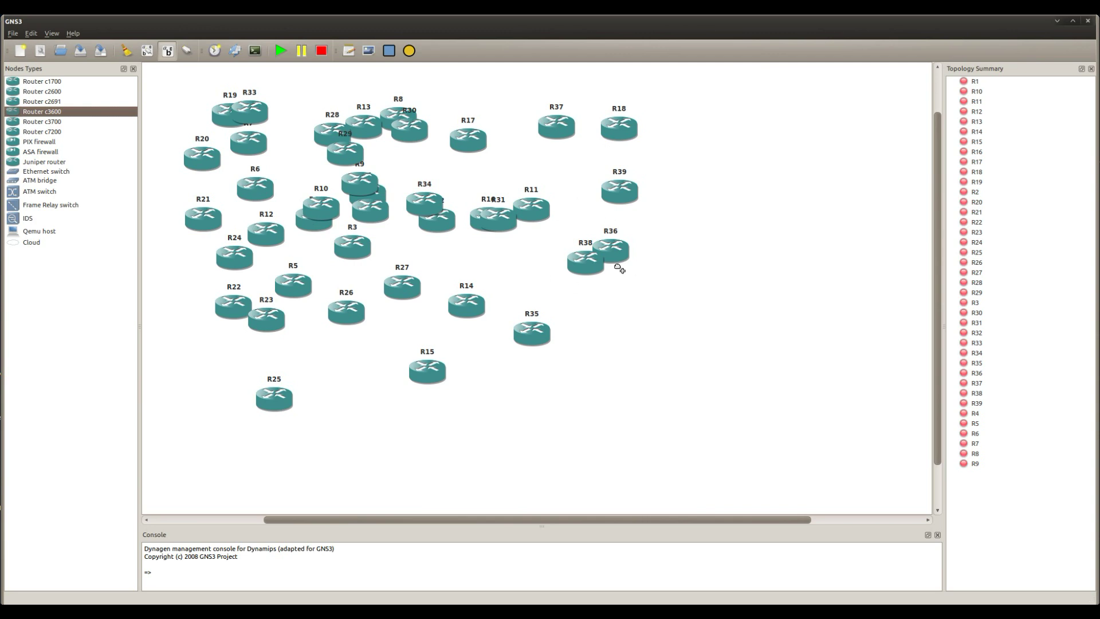
left_click_drag(620, 269, 505, 268)
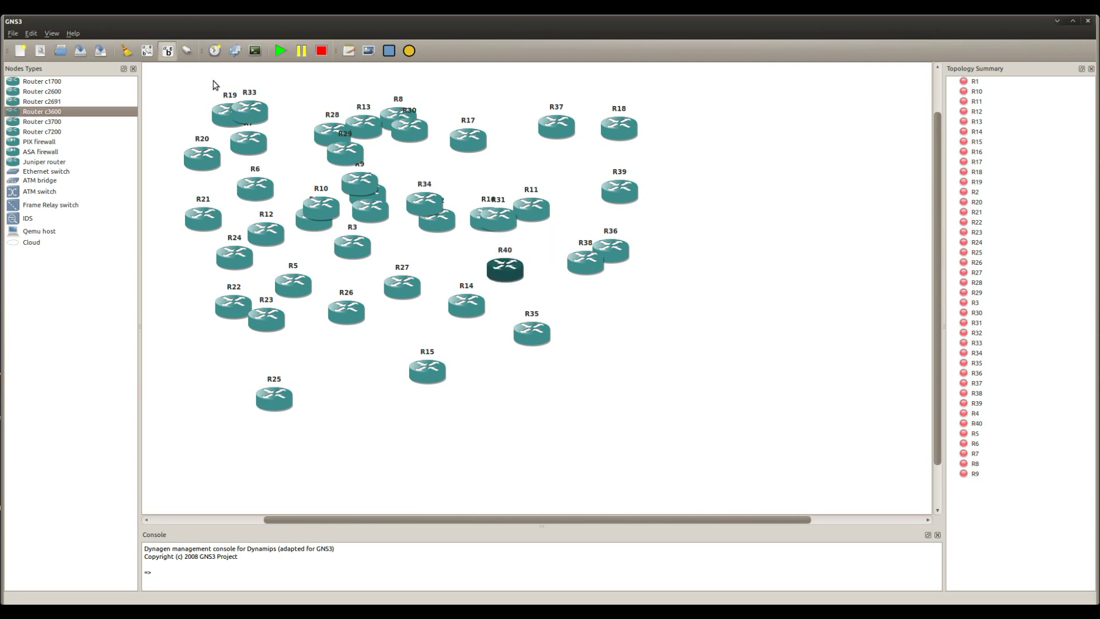
- Start all forty routers and move the System Monitor window aside while they boot
left_click(281, 53)
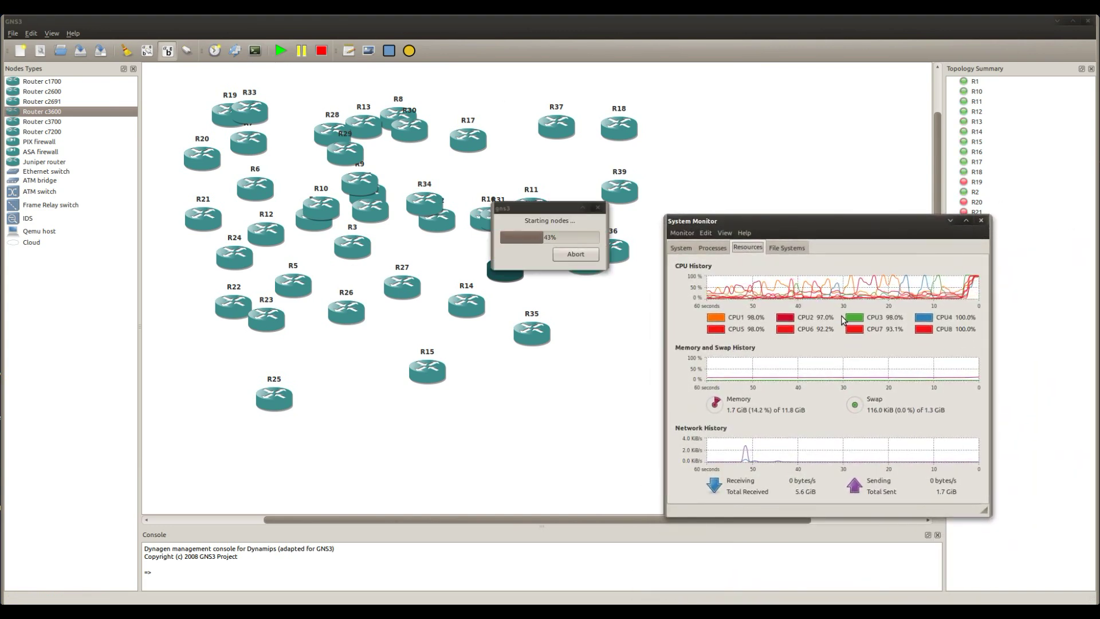
left_click_drag(872, 230, 837, 263)
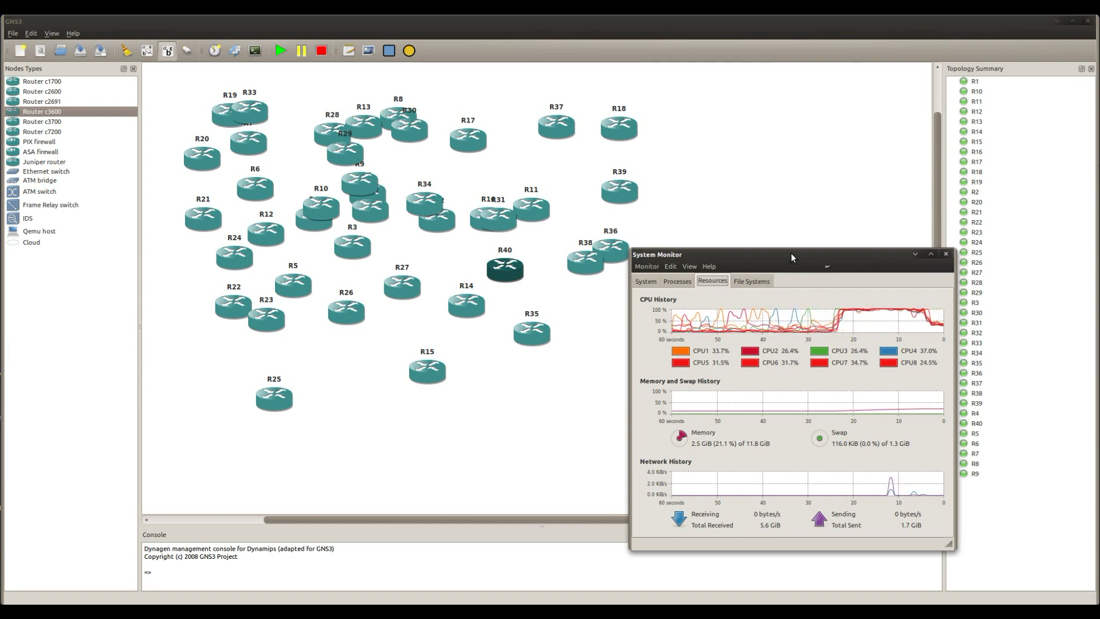
left_click_drag(791, 253, 867, 230)
- Open consoles for all running routers and decline initial configuration on R33
left_click(252, 53)
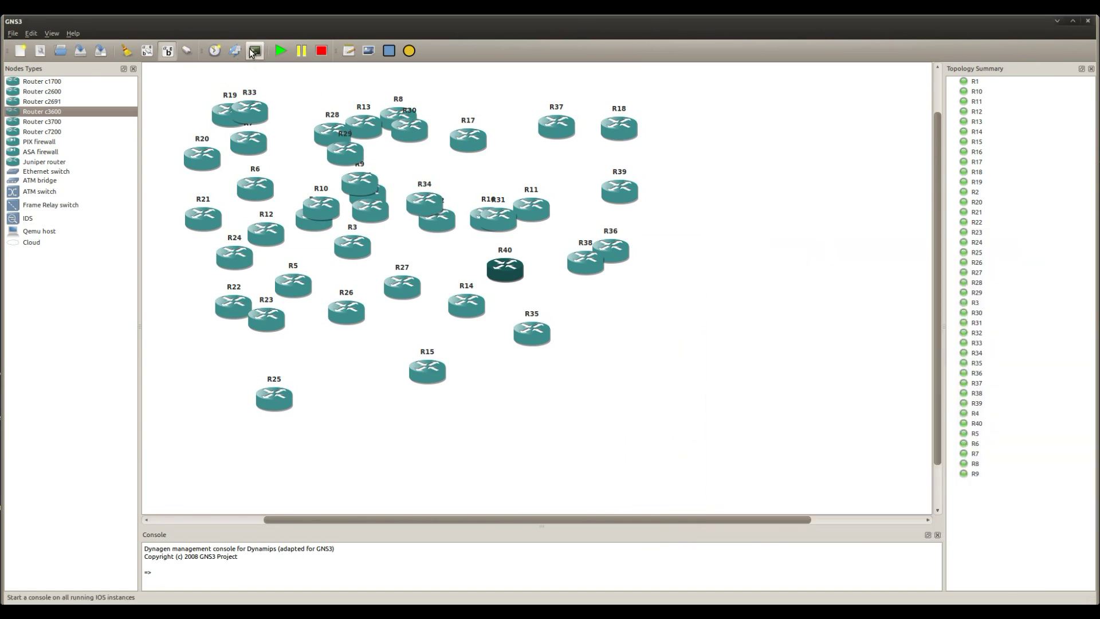
left_click(252, 53)
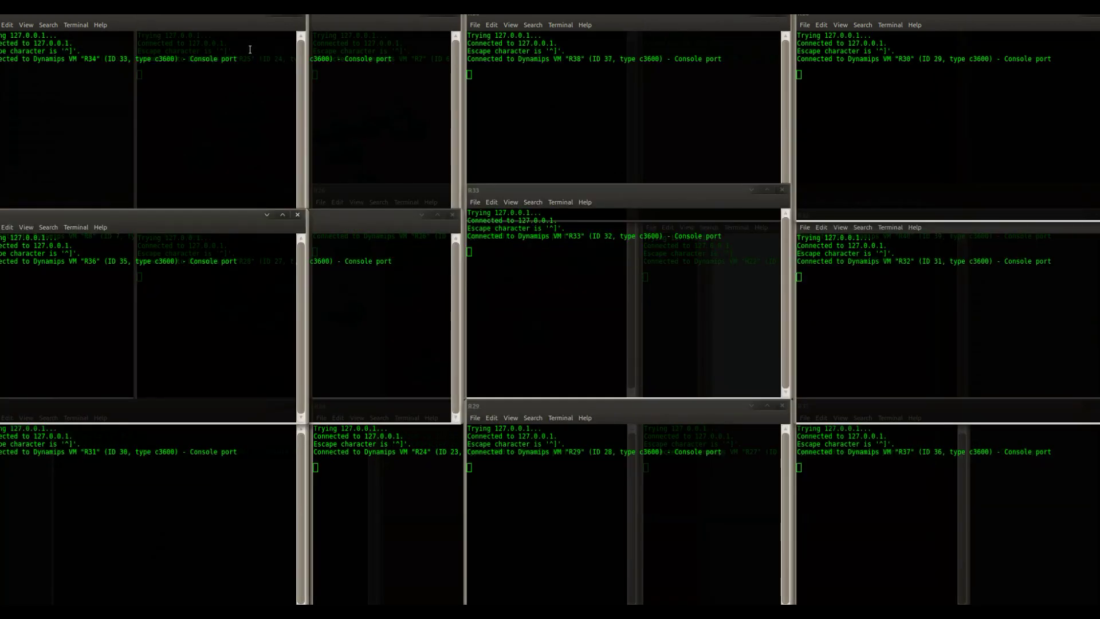
left_click(482, 280)
key("Return")
type("no")
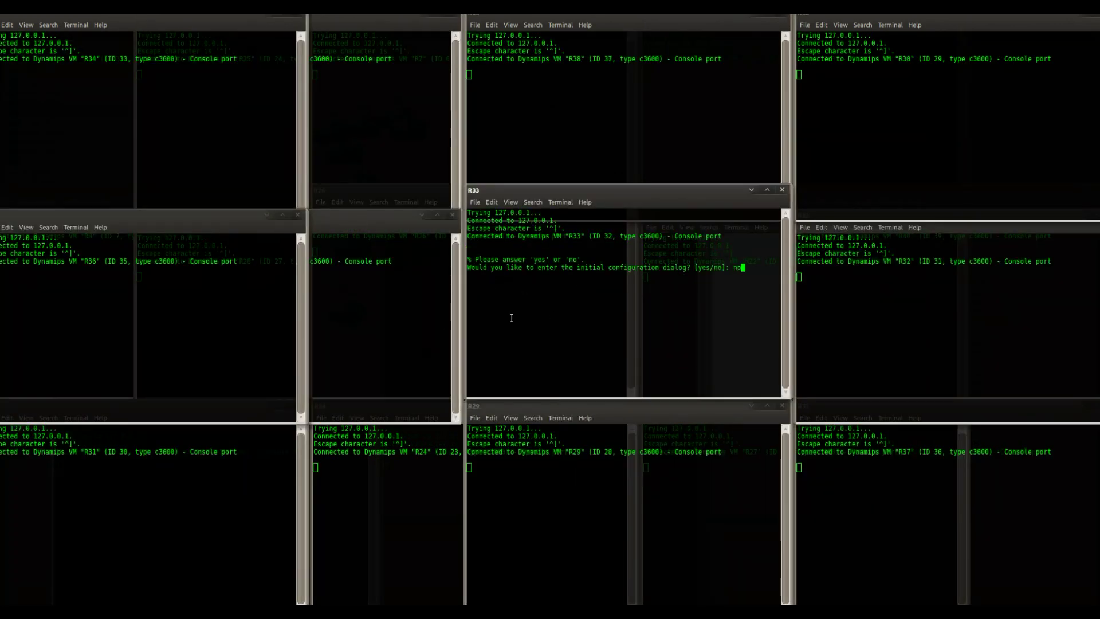
key("Return")
- Decline the initial configuration dialog on R28, R25 and R38 with 'no'
left_click(230, 344)
key("Return")
type("^")
type("no")
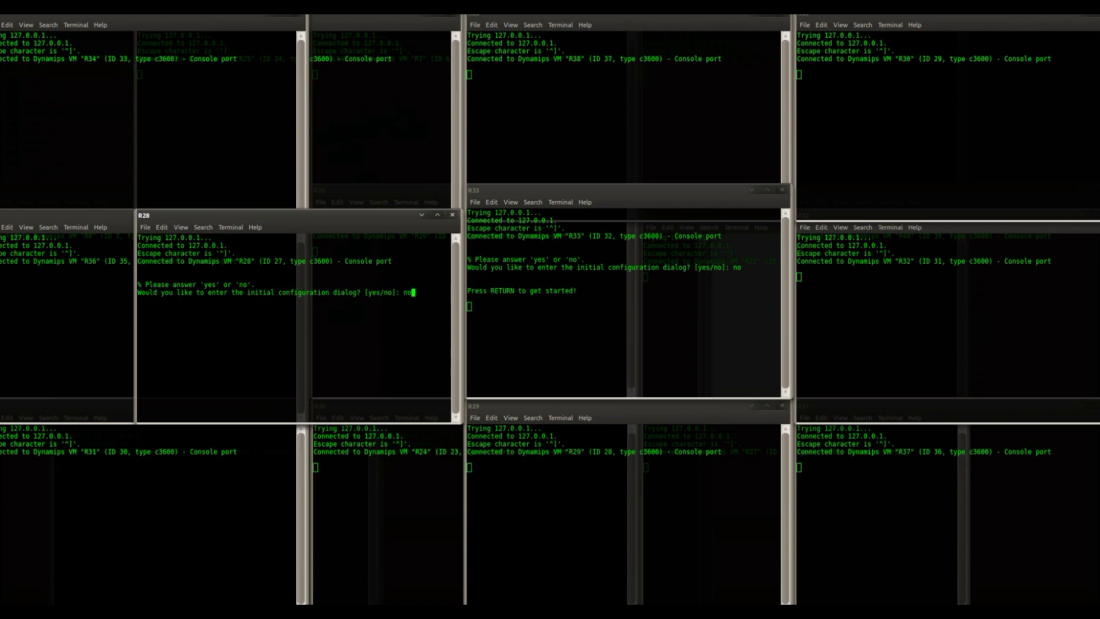
key("Return")
left_click(342, 122)
key("Return")
type("no")
key("Return")
left_click(582, 139)
type("no")
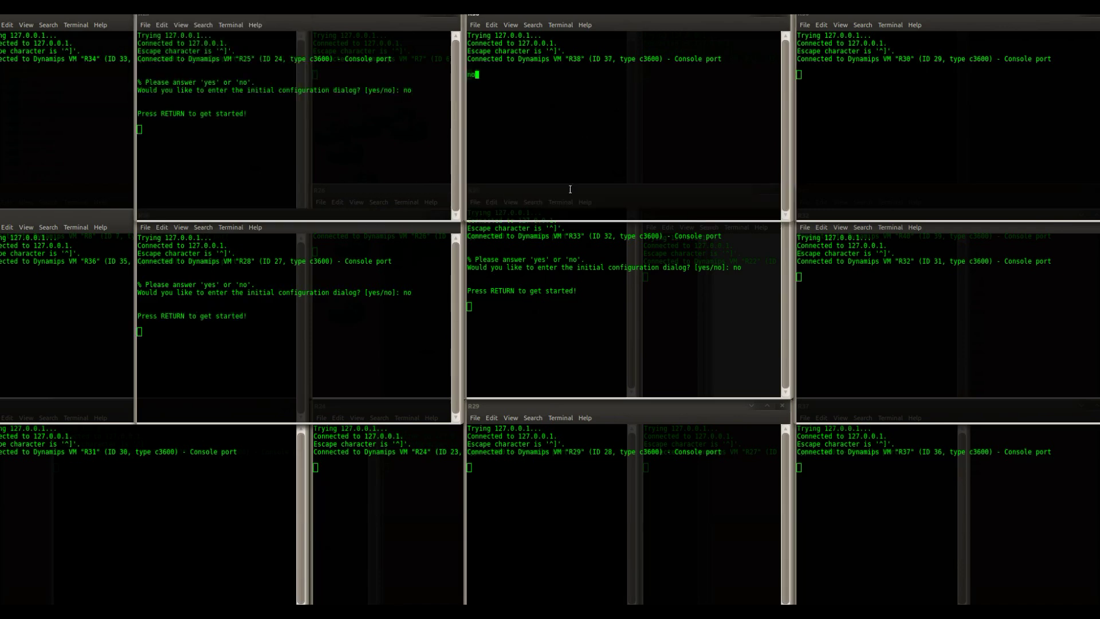
key("Return")
- On R33, enter privileged mode ('ena') and global configuration mode ('conf t')
left_click(545, 321)
key("Return")
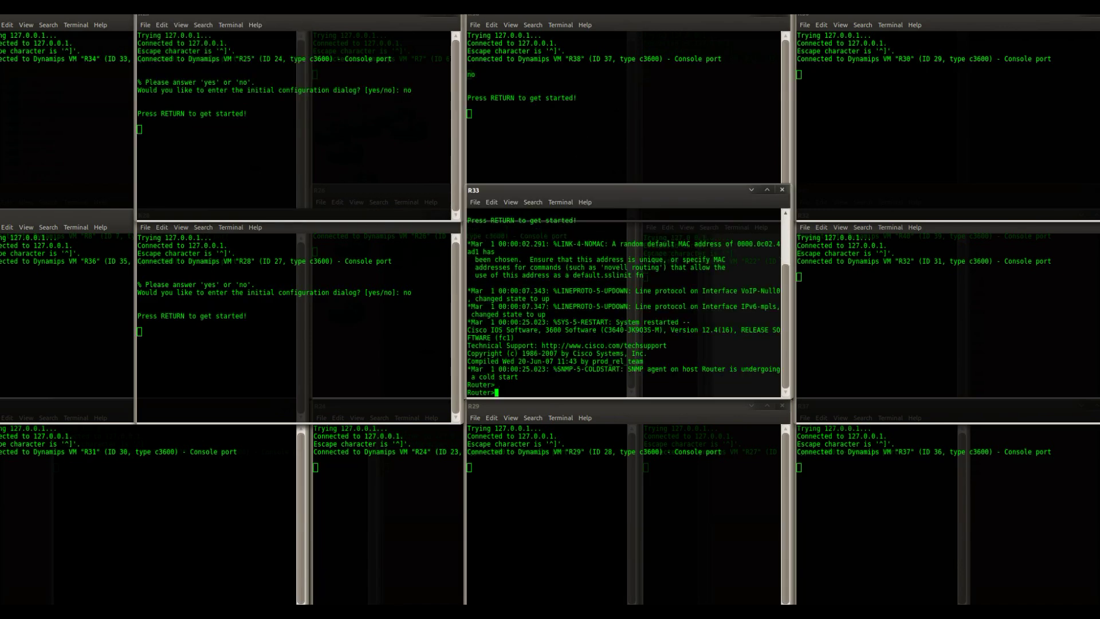
key("Return")
key("Return")
key("Return")
type("ena")
key("Return")
type("conf t")
key("Return")
type("hostname TEST")
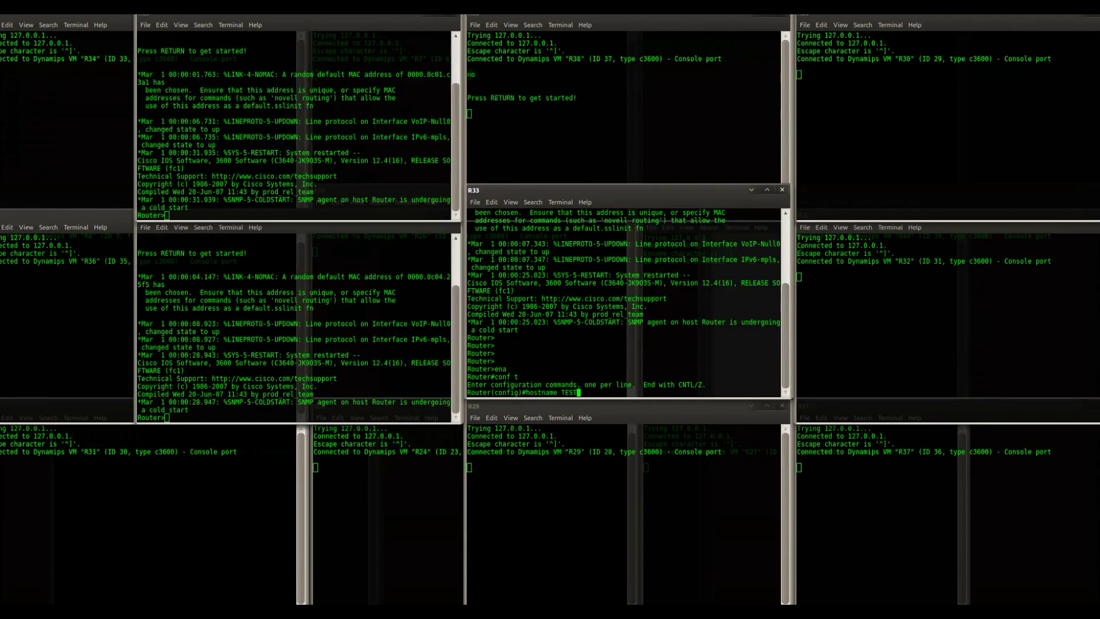
- Set R33's hostname to TEST123 and page through its show version output
type("123")
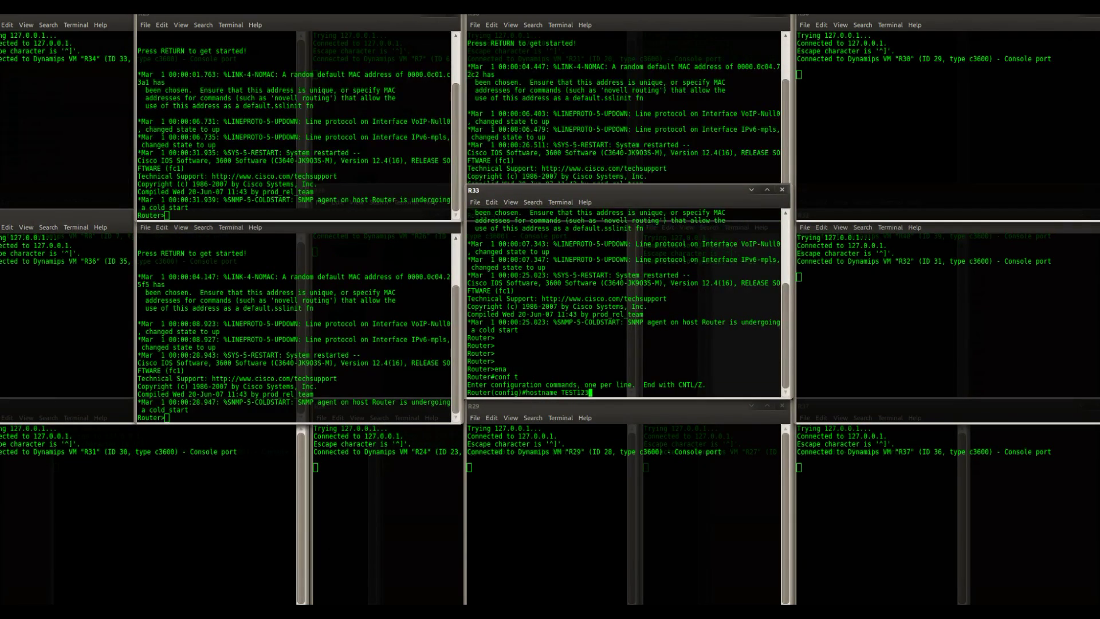
key("Return")
type("r")
key("Return")
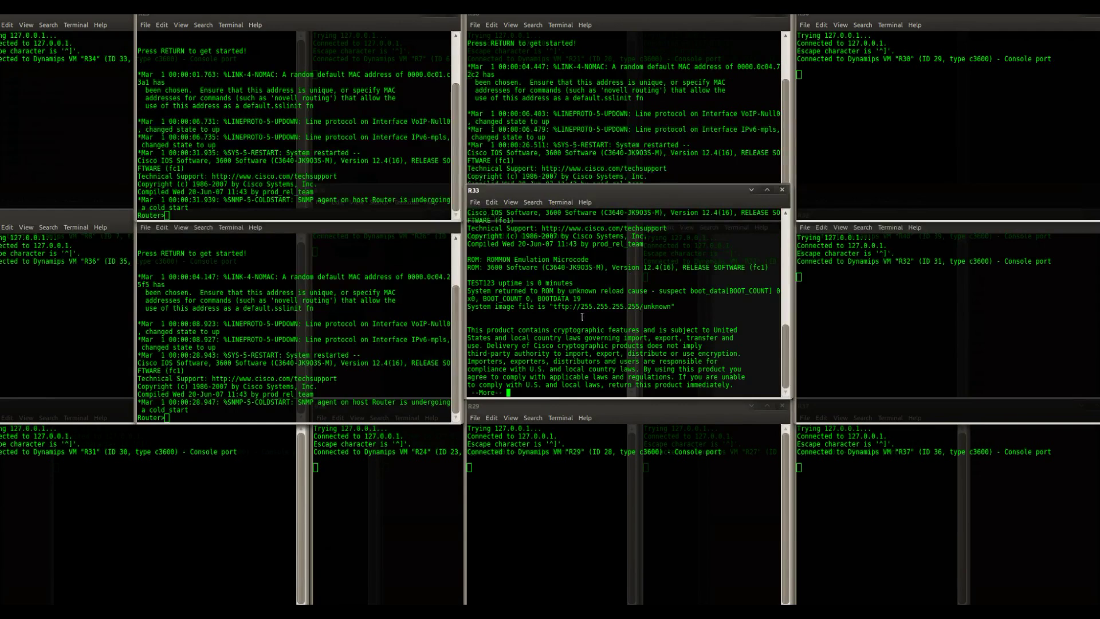
key("space")
key("alt+Tab")
- Enable privileged mode on R28 and run show version there
key("Return")
type("ena")
key("Return")
type("r")
key("Return")
key("space")
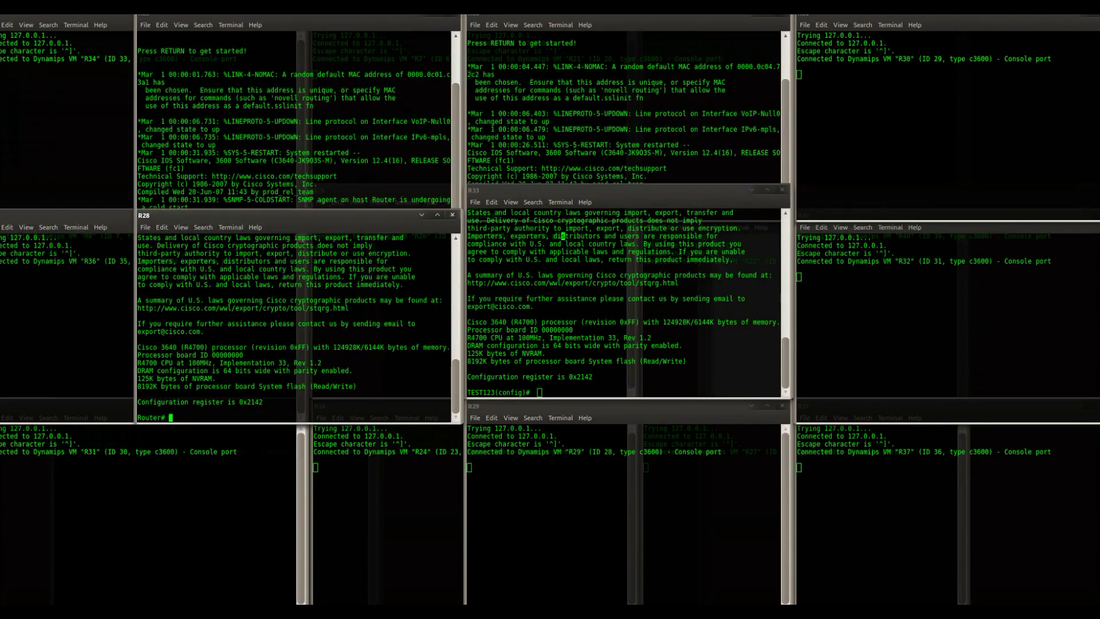
- Cycle through windows with Alt+Tab until the GNS3 topology window is in front
key("alt+Tab")
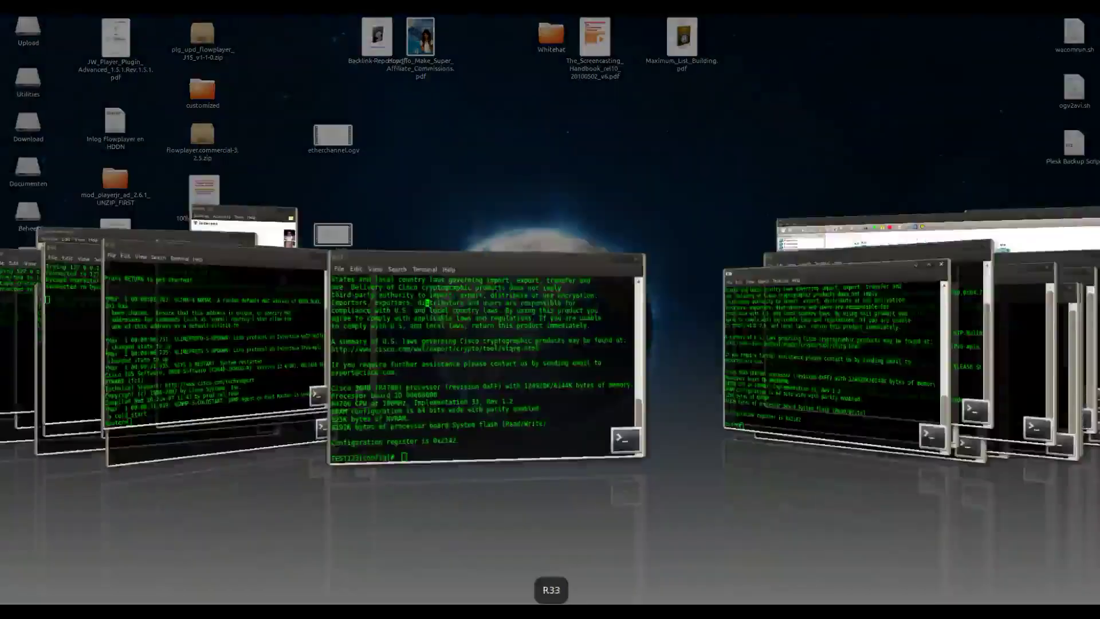
key("alt+Tab")
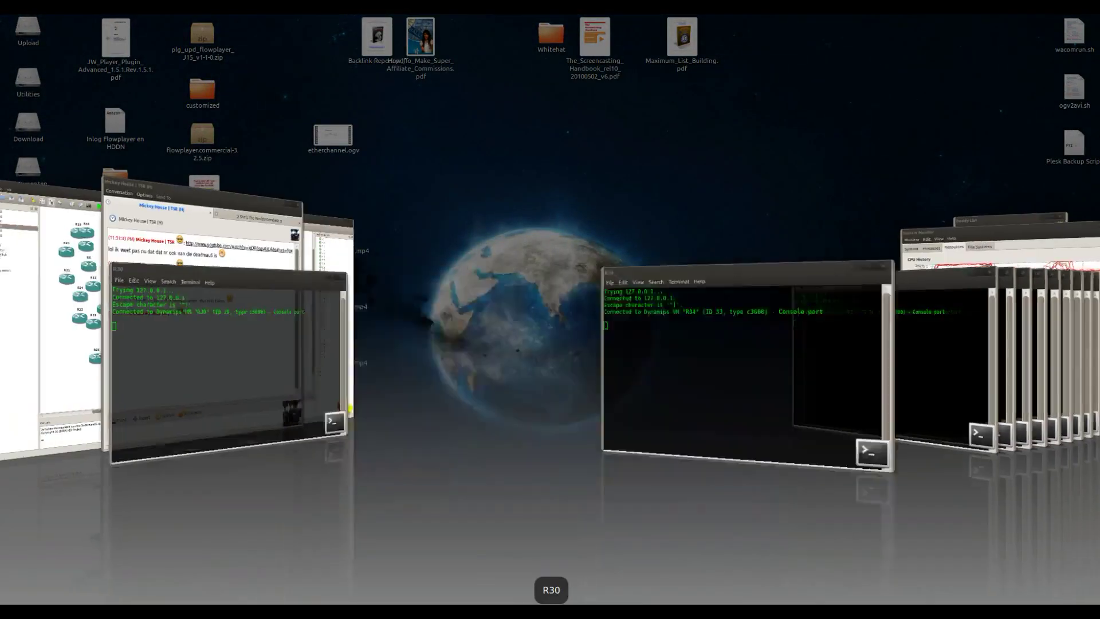
key("alt+Tab")
key("alt+Tab")
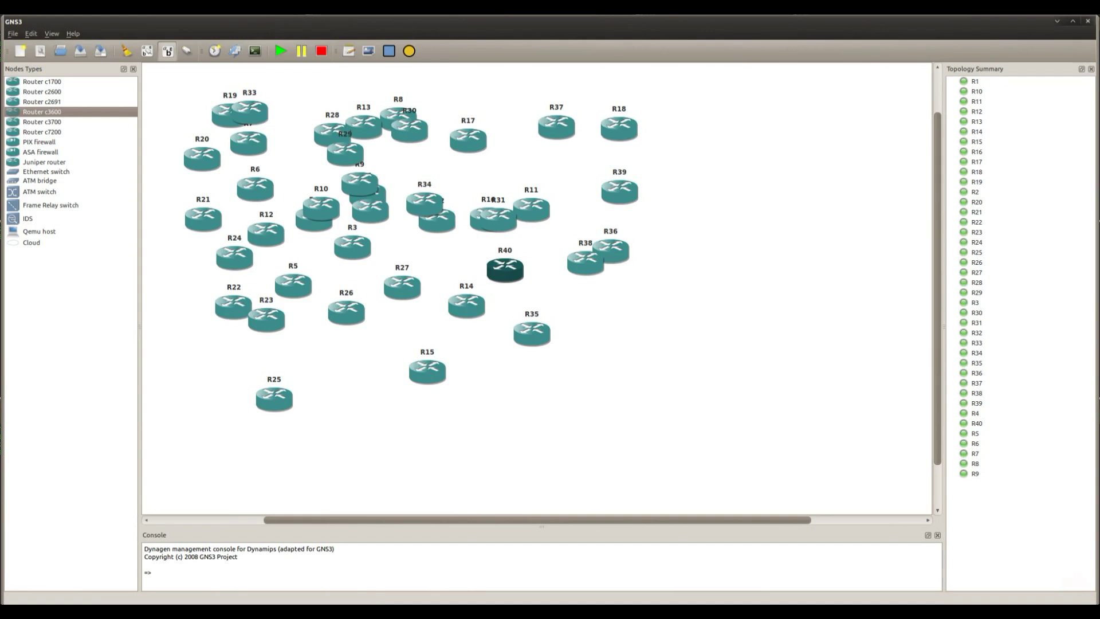
mouse_move(843, 230)
left_mouse_down()
mouse_move(794, 254)
mouse_move(726, 229)
left_mouse_up()
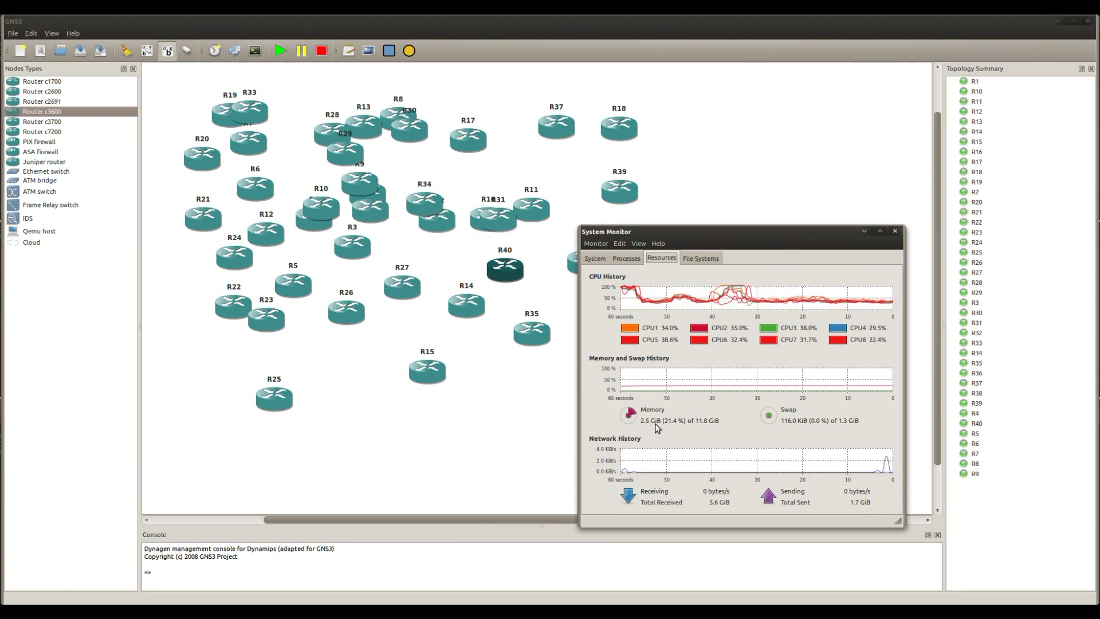
left_click(617, 259)
left_click(842, 297)
left_click(629, 313)
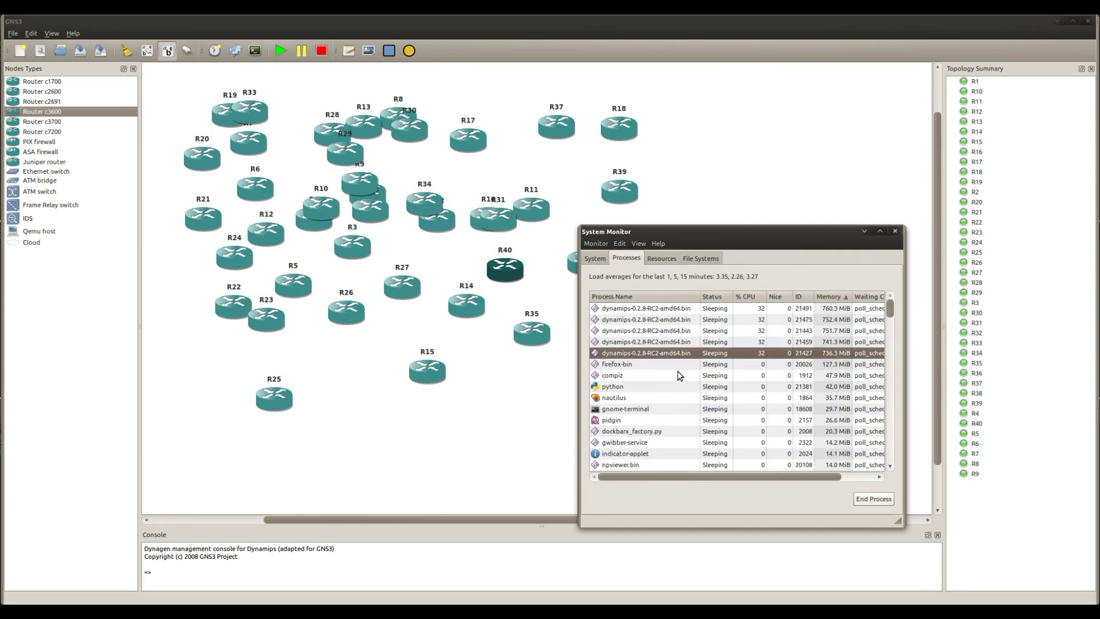
left_click(628, 312)
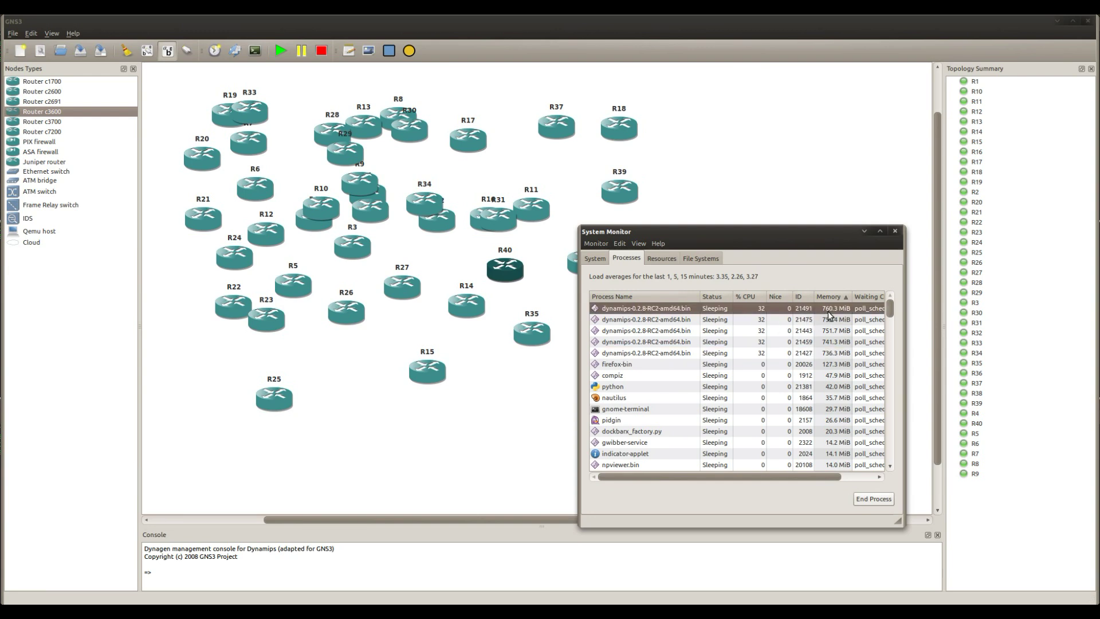
left_click(647, 320)
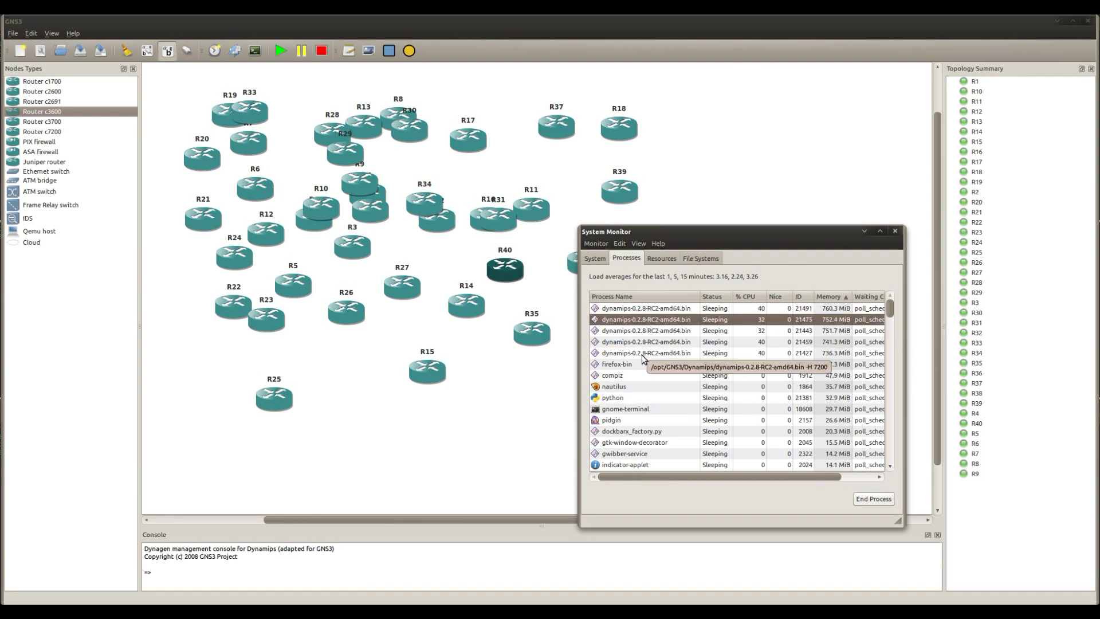
left_click(665, 258)
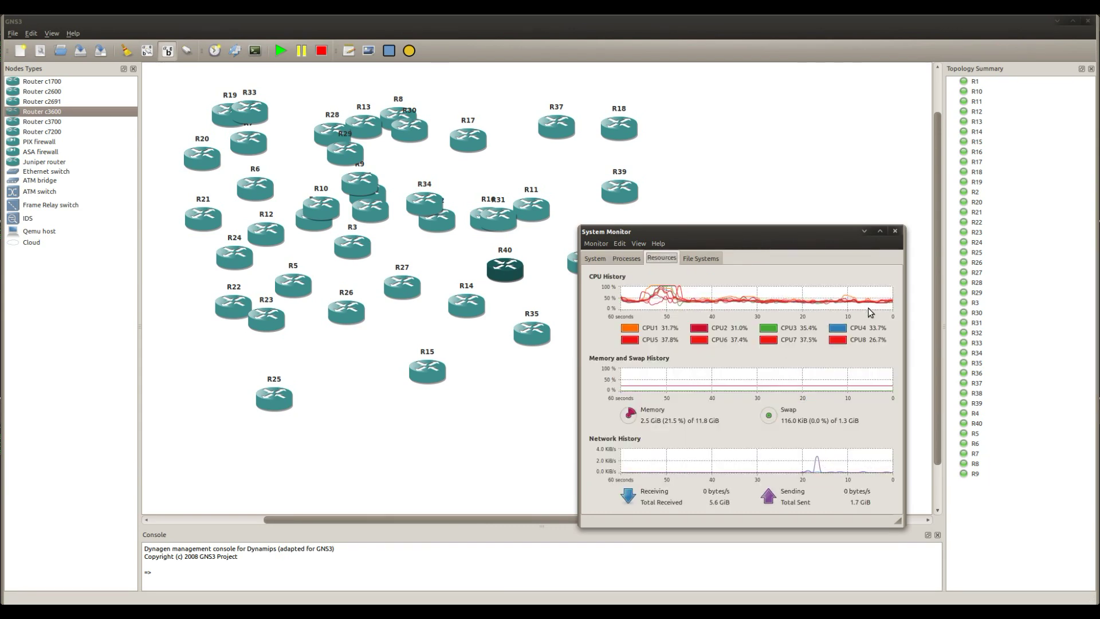
left_click(895, 233)
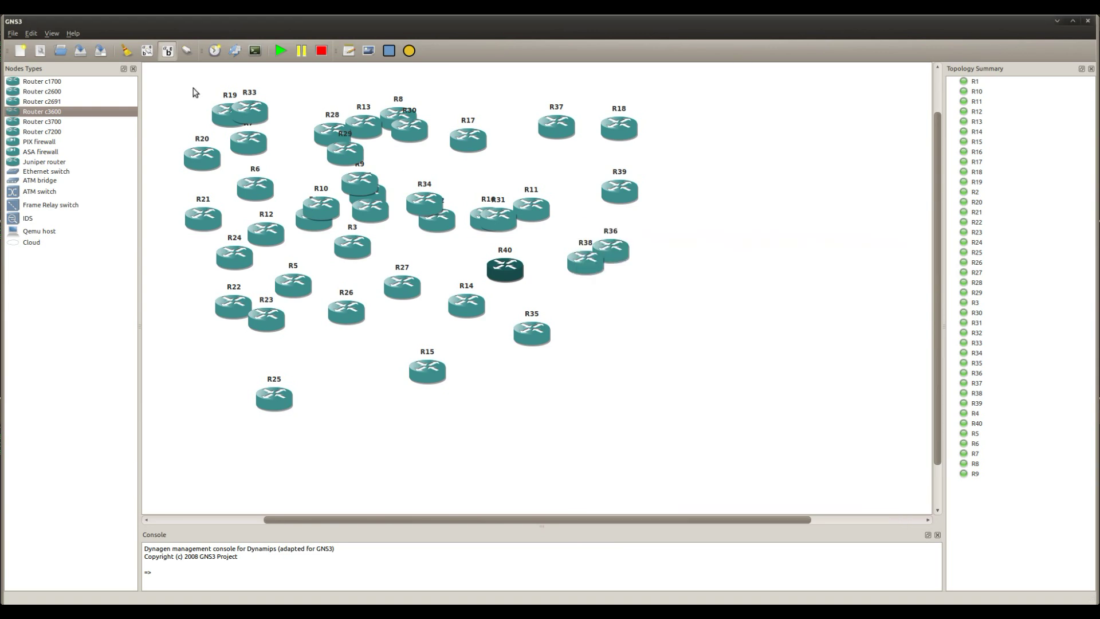